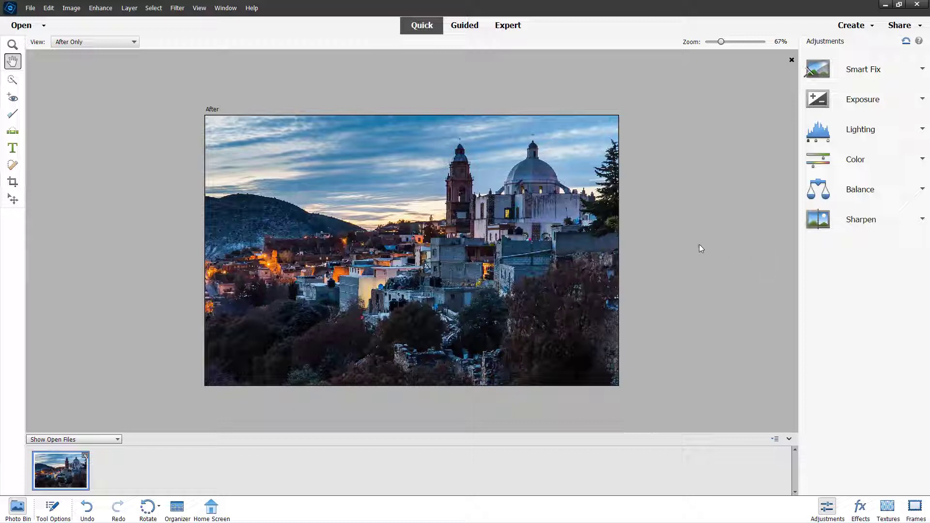
# Open the Photo Text guided edit from the Fun Edits category.
pyautogui.click(463, 29)
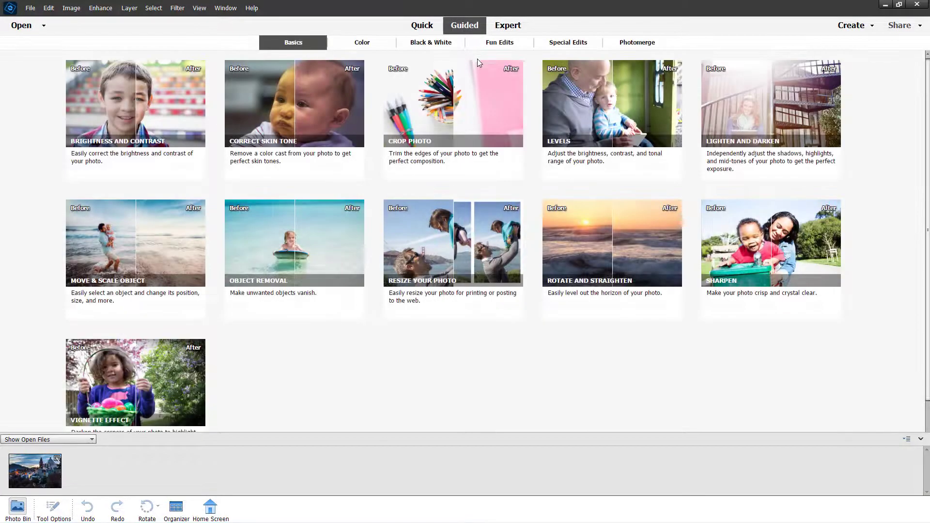
pyautogui.click(495, 44)
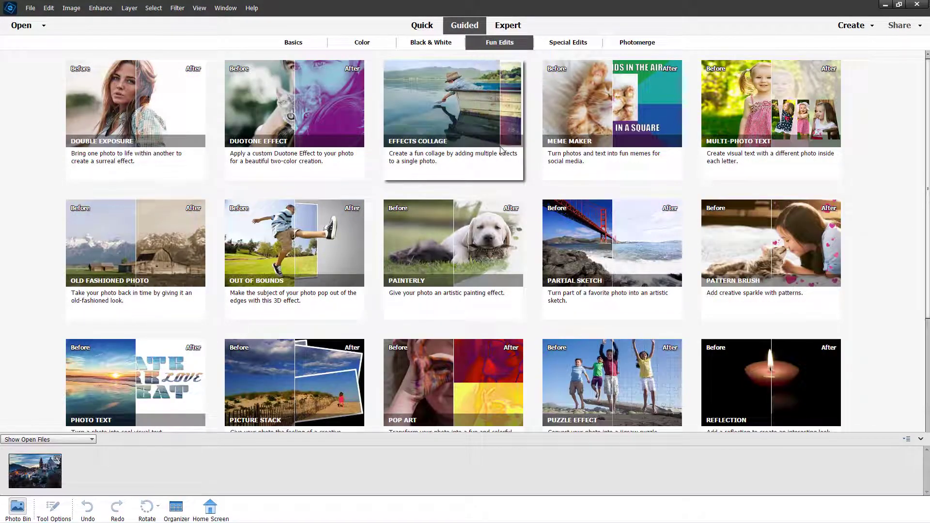
pyautogui.scroll(-4, 110, 383)
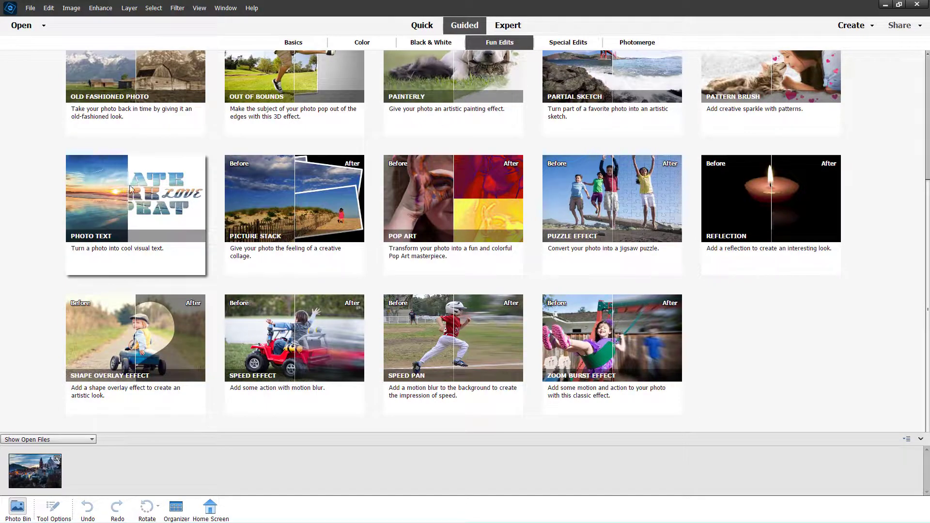
pyautogui.click(114, 223)
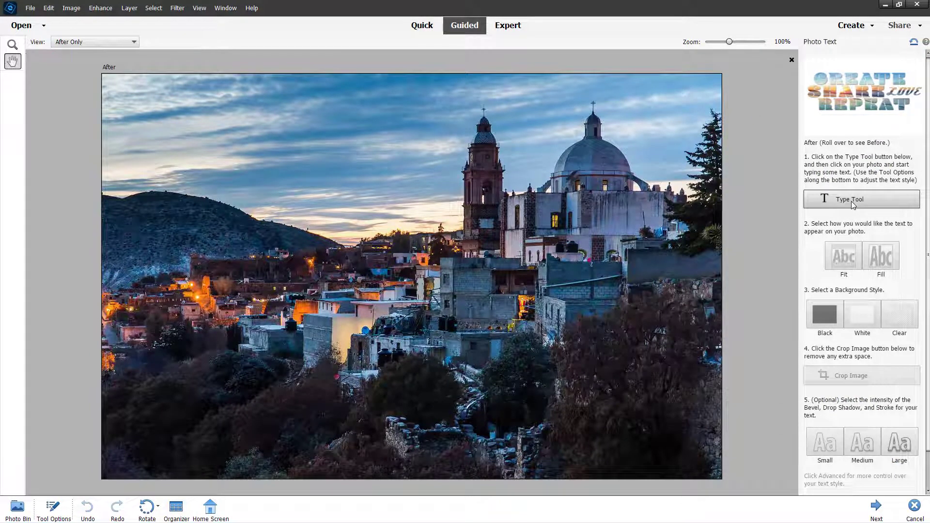
# Draw a wide text box across the middle of the photo with the Type Tool and enter TUTORTUBE.
pyautogui.click(851, 203)
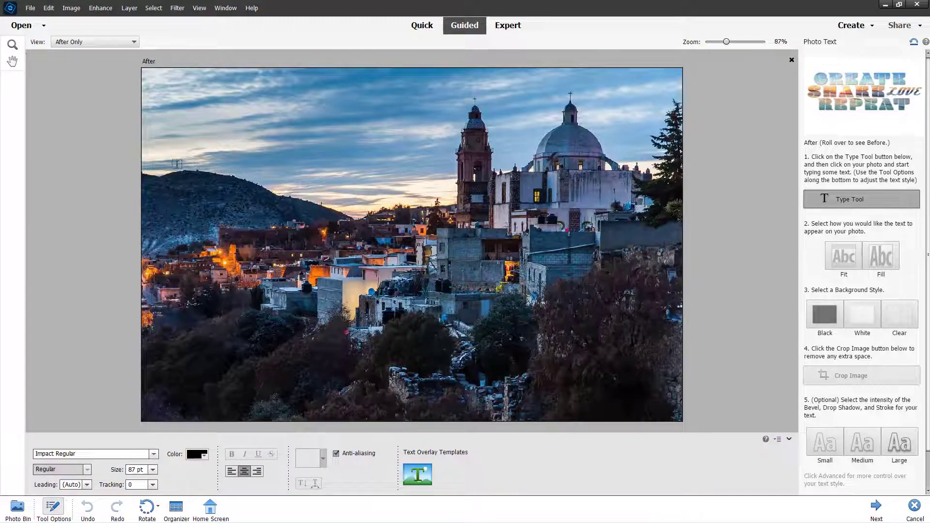
pyautogui.moveTo(176, 164); pyautogui.dragTo(630, 286)
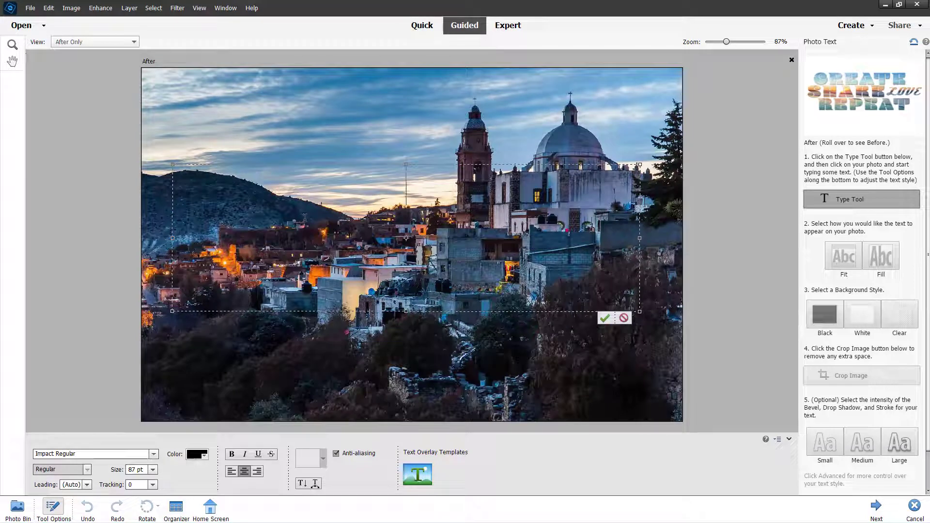
pyautogui.write('TUTORTUBE')
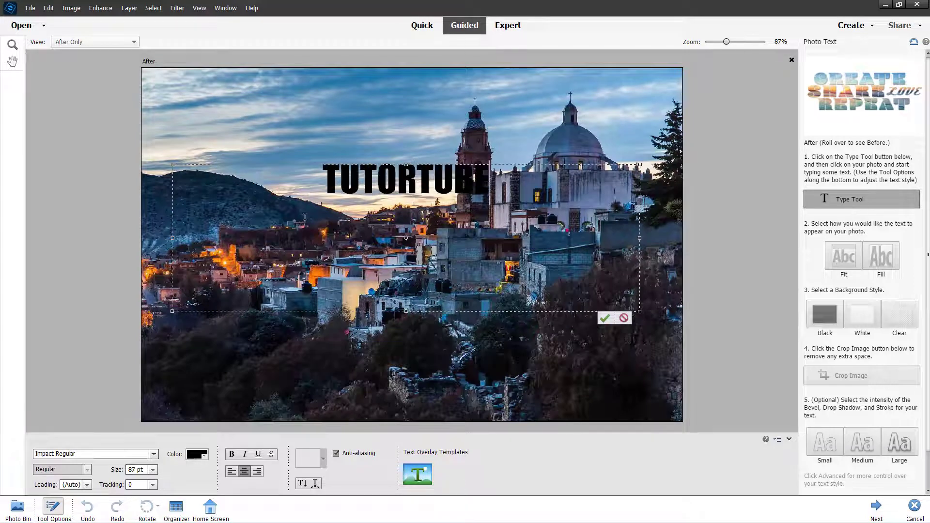
# Set the TUTORTUBE text to the Haettenschweiler Regular font at 200 pt.
pyautogui.moveTo(490, 182); pyautogui.dragTo(311, 183)
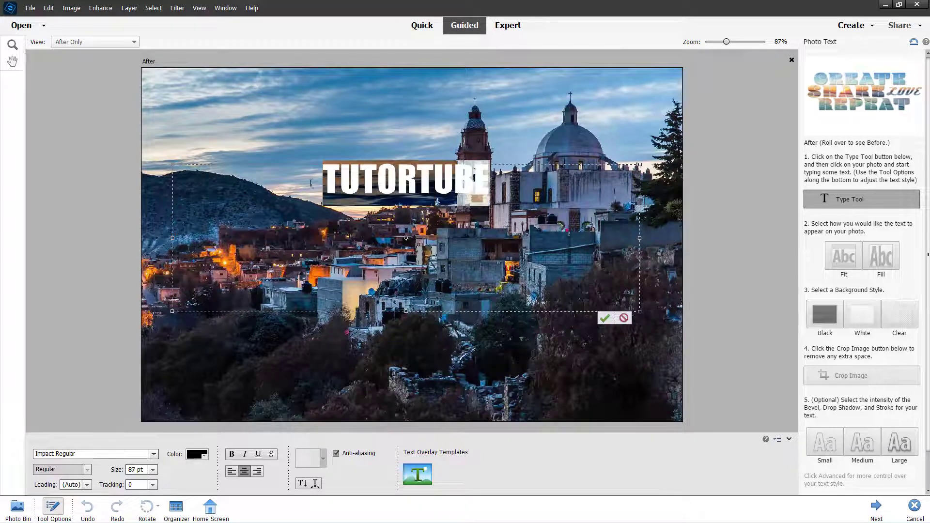
pyautogui.click(154, 454)
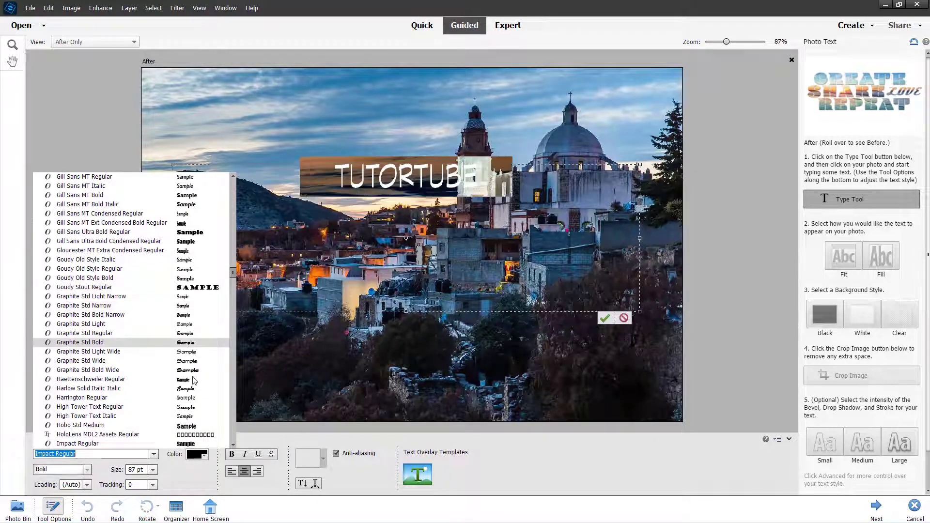
pyautogui.click(193, 378)
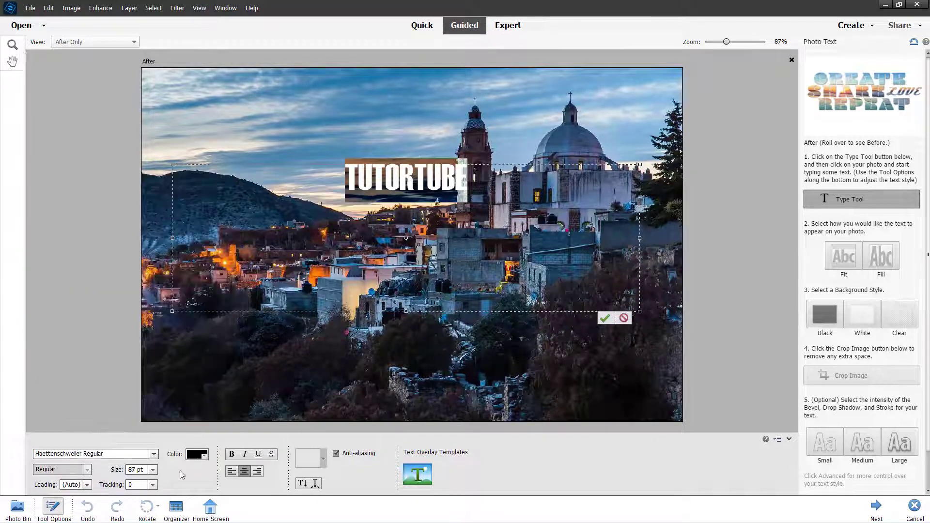
pyautogui.click(153, 470)
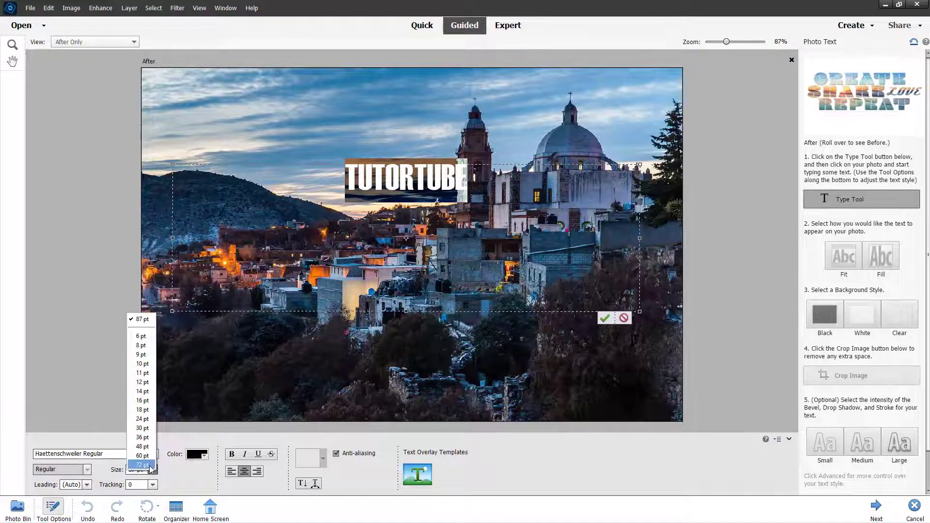
pyautogui.click(143, 465)
pyautogui.doubleClick(134, 470)
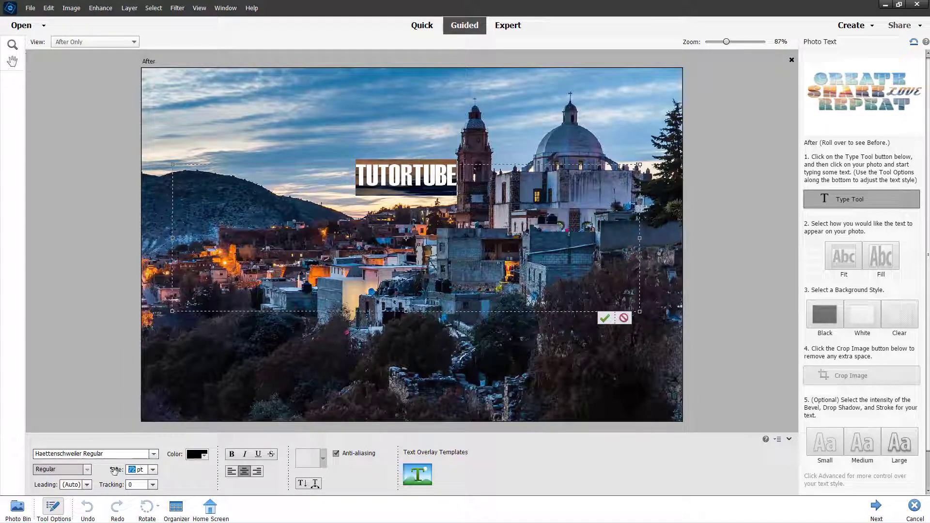
pyautogui.write('200')
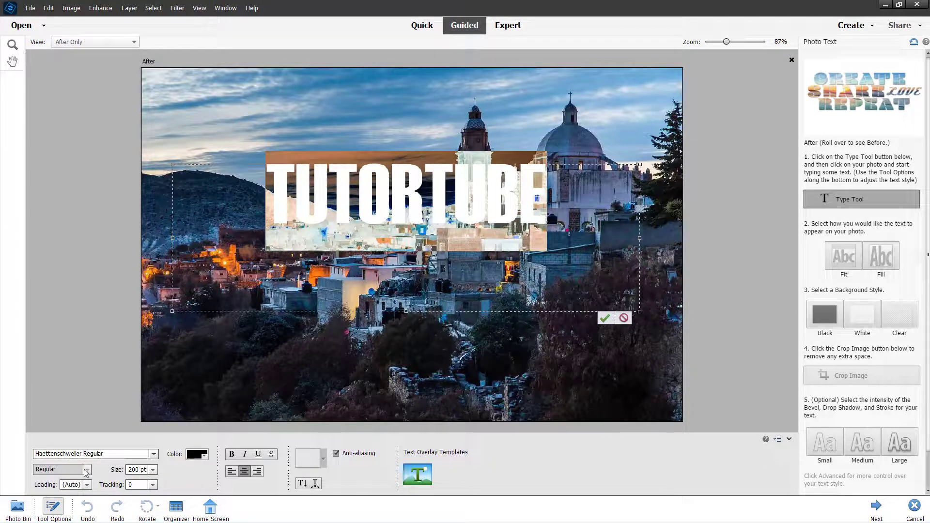
# Set the tracking of the TUTORTUBE text to 5.
pyautogui.click(88, 485)
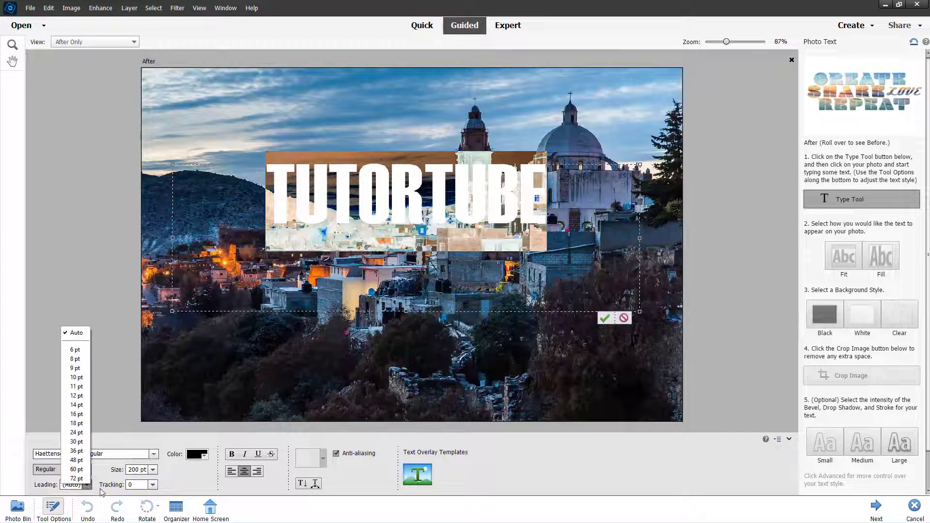
pyautogui.click(153, 485)
pyautogui.click(153, 485)
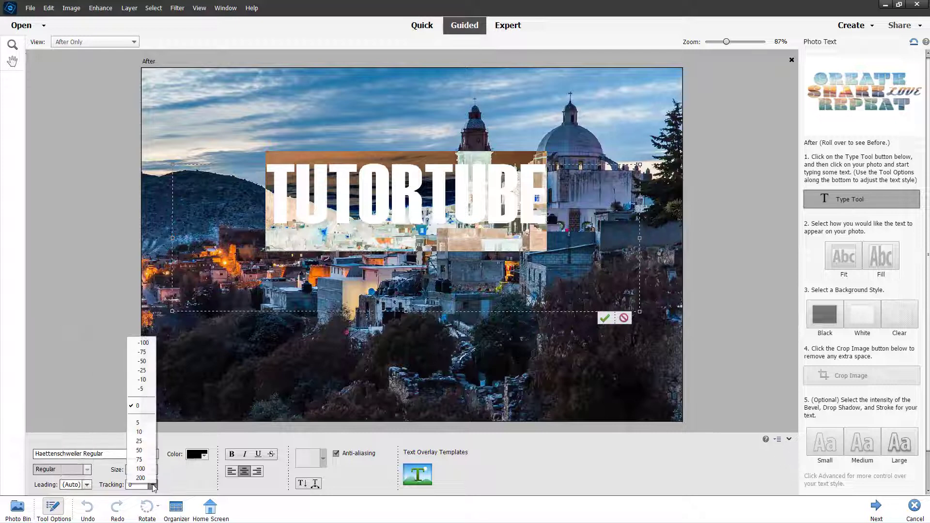
pyautogui.click(138, 423)
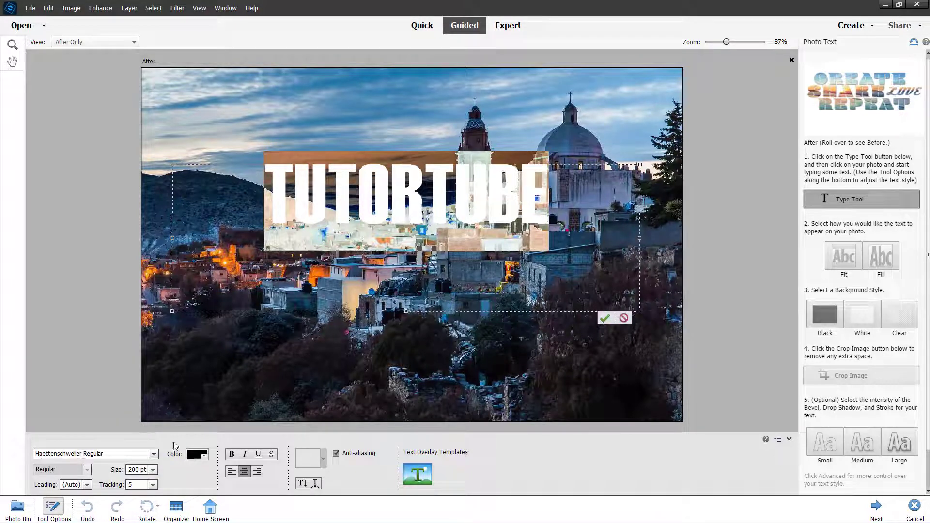
# Compare the text alignments, keep the text centred, and commit it with Faux Bold applied.
pyautogui.click(232, 471)
pyautogui.click(243, 471)
pyautogui.click(250, 473)
pyautogui.click(243, 471)
pyautogui.click(232, 454)
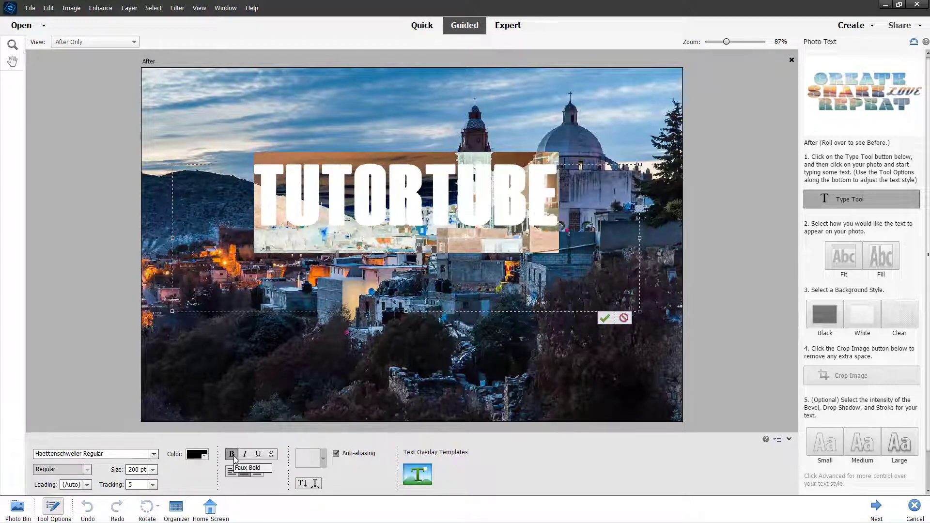
pyautogui.click(245, 456)
pyautogui.click(246, 455)
pyautogui.click(605, 318)
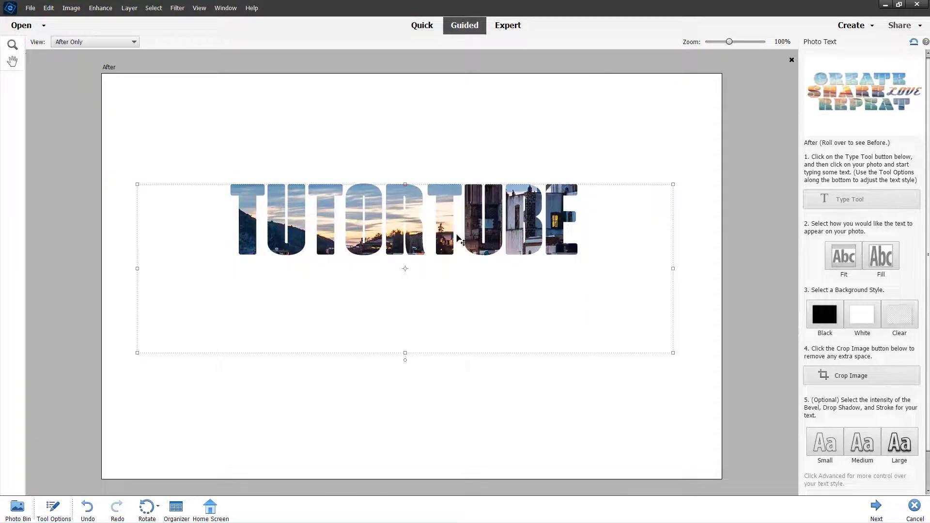
# Enlarge the TUTORTUBE photo text, centre it on the canvas, and commit the transformation.
pyautogui.moveTo(438, 208); pyautogui.dragTo(314, 204)
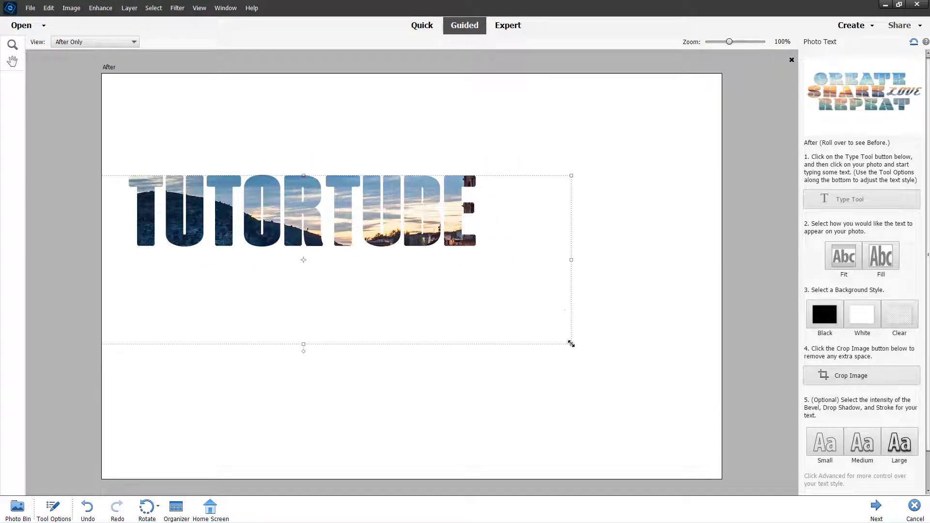
pyautogui.moveTo(572, 345); pyautogui.dragTo(722, 418)
pyautogui.moveTo(464, 239); pyautogui.dragTo(361, 280)
pyautogui.moveTo(687, 220); pyautogui.dragTo(738, 180)
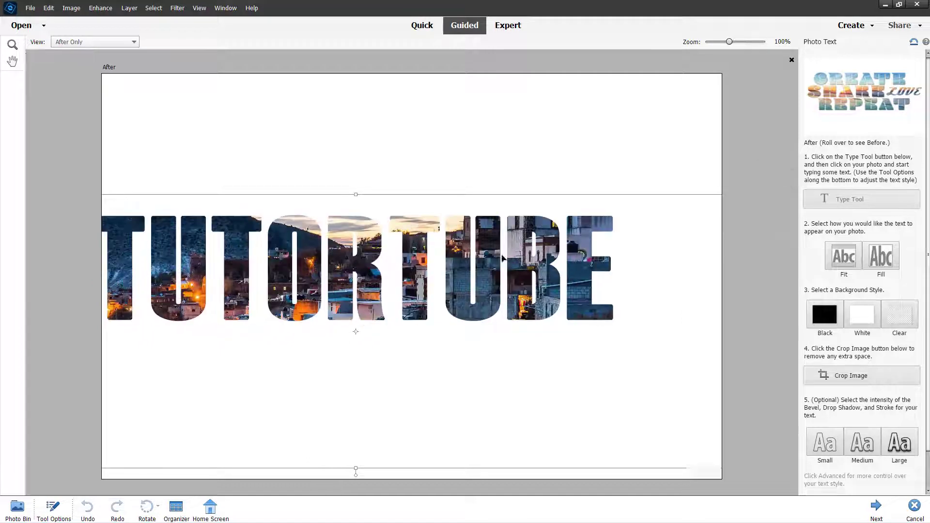
pyautogui.moveTo(528, 222); pyautogui.dragTo(572, 225)
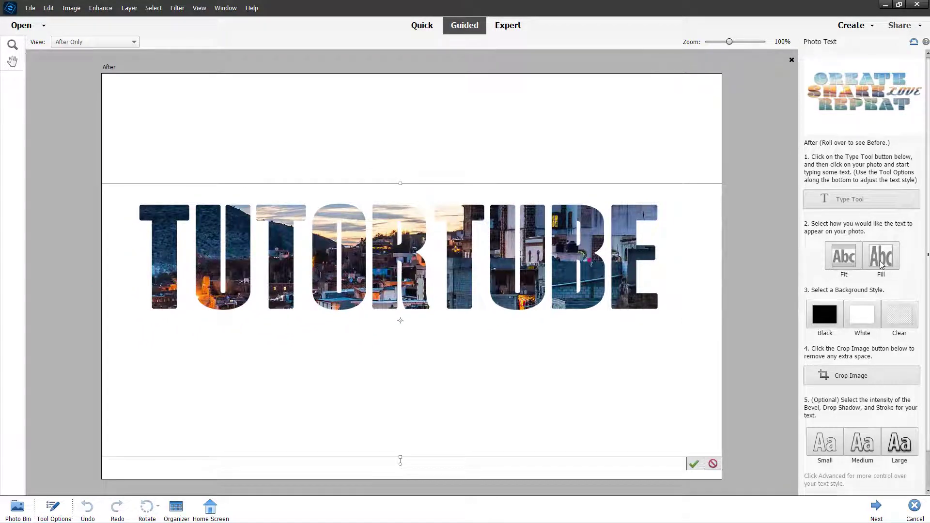
pyautogui.click(694, 464)
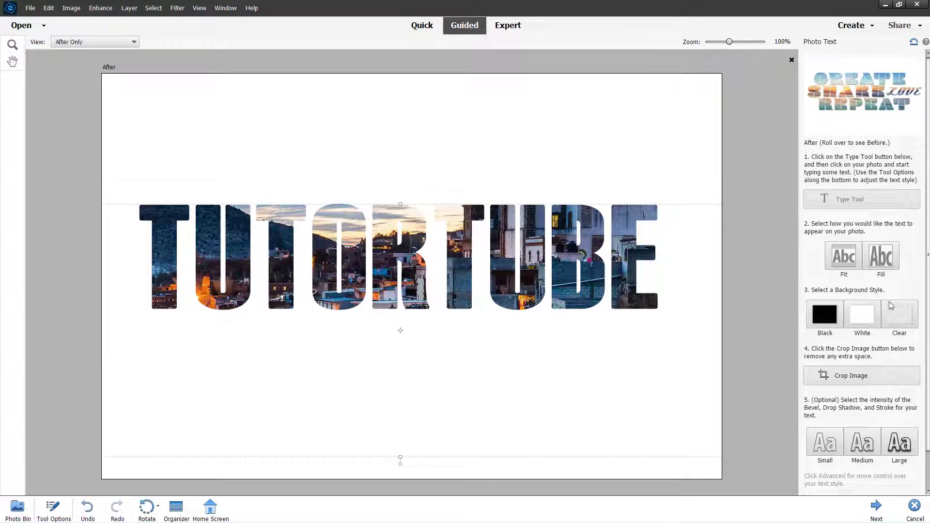
# Compare the Fill and Fit text styles, then shorten the text box to just below the letters and commit it.
pyautogui.click(881, 255)
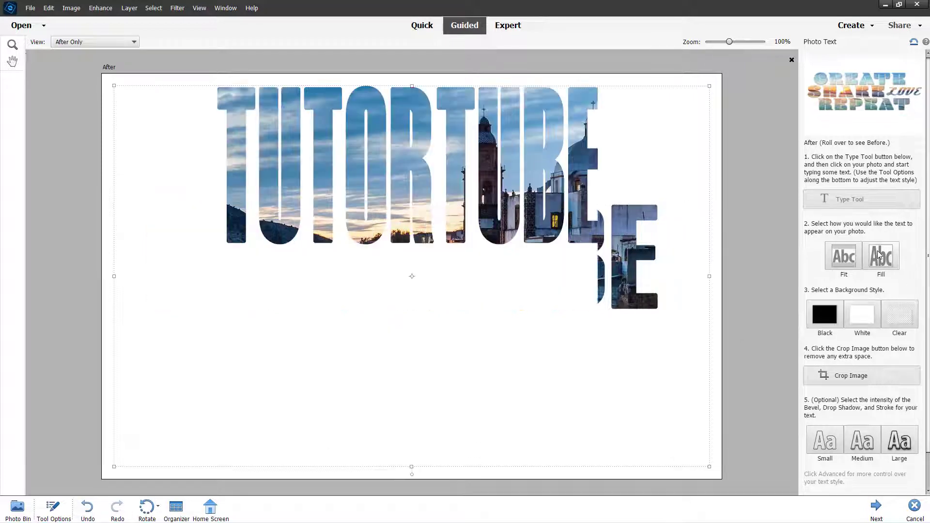
pyautogui.click(838, 263)
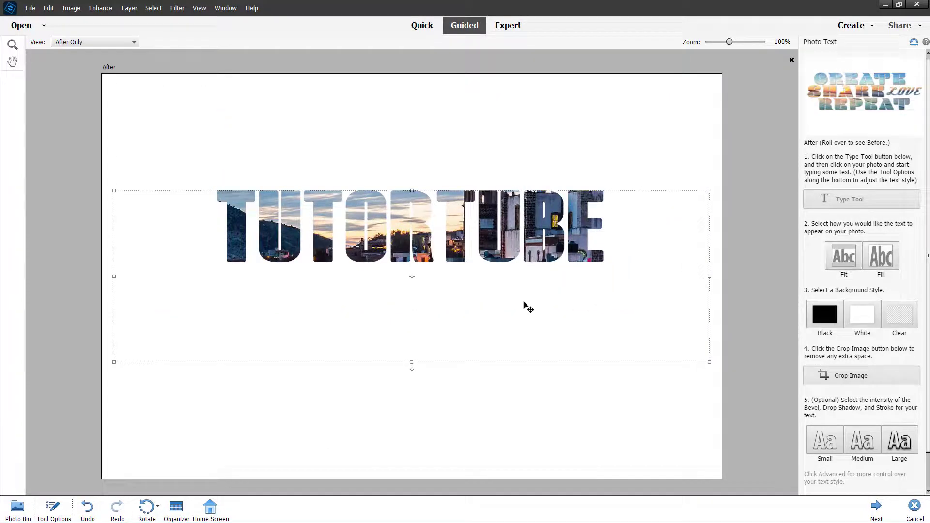
pyautogui.doubleClick(504, 241)
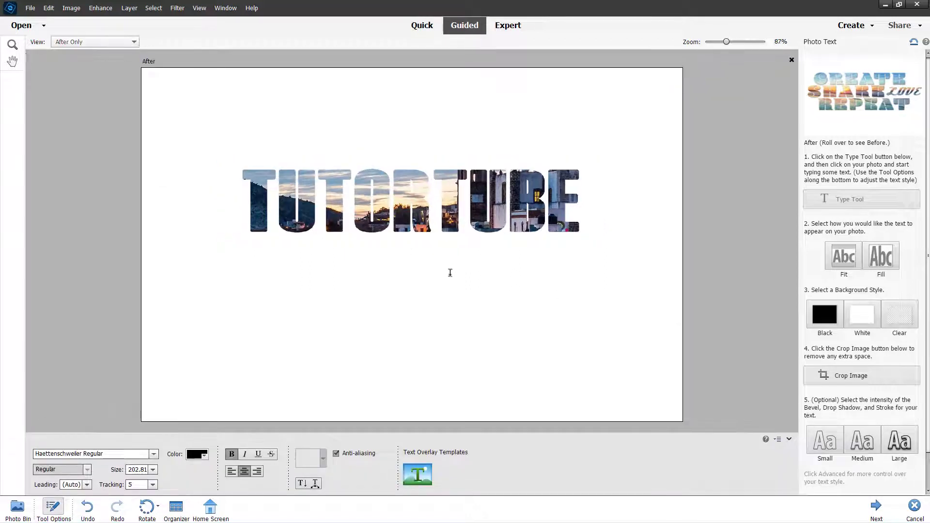
pyautogui.click(421, 286)
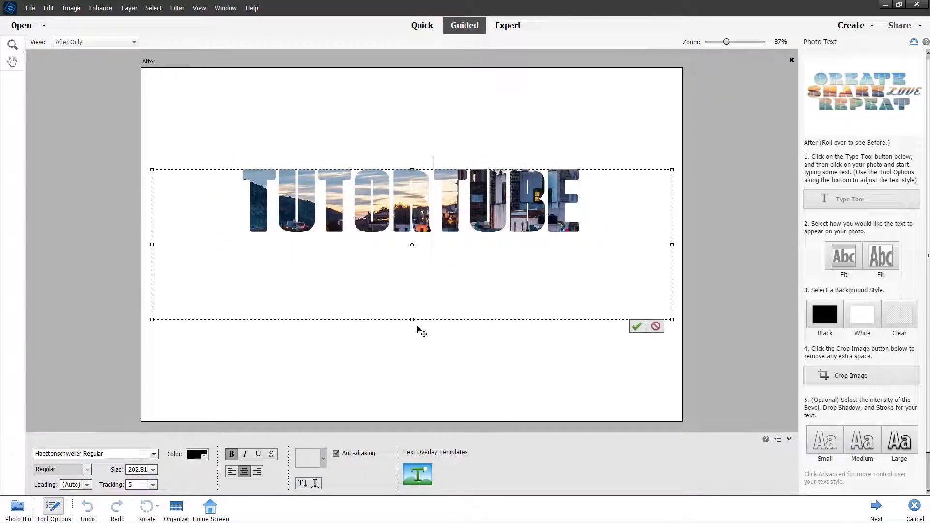
pyautogui.moveTo(412, 319); pyautogui.dragTo(421, 239)
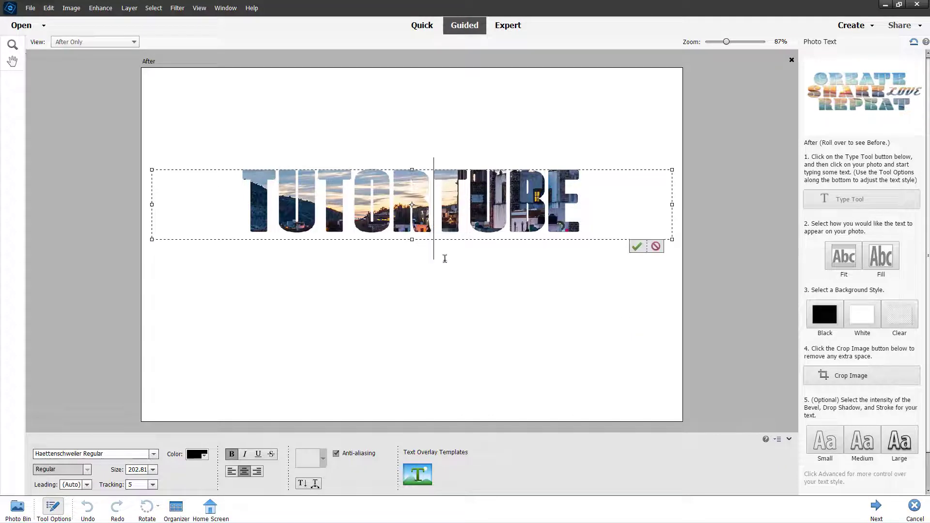
pyautogui.click(636, 246)
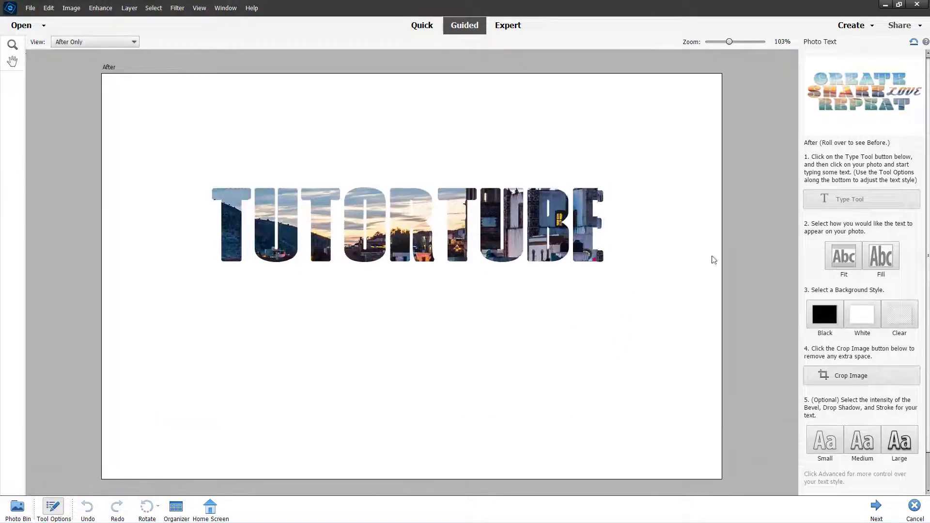
# Apply the Fill style to the text, then slightly enlarge it and move it to the middle of the canvas.
pyautogui.click(879, 264)
pyautogui.moveTo(498, 190); pyautogui.dragTo(498, 305)
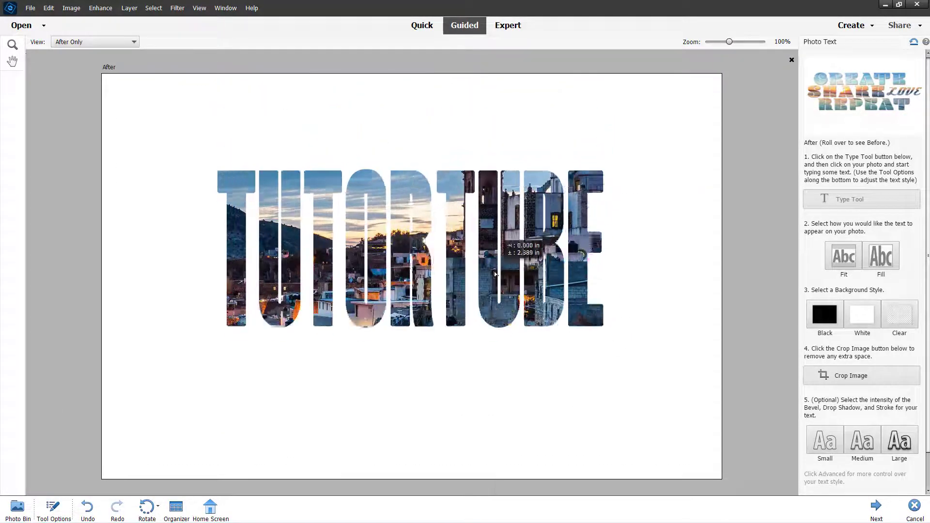
pyautogui.moveTo(412, 200); pyautogui.dragTo(425, 69)
pyautogui.moveTo(429, 145); pyautogui.dragTo(417, 260)
pyautogui.moveTo(711, 361); pyautogui.dragTo(590, 281)
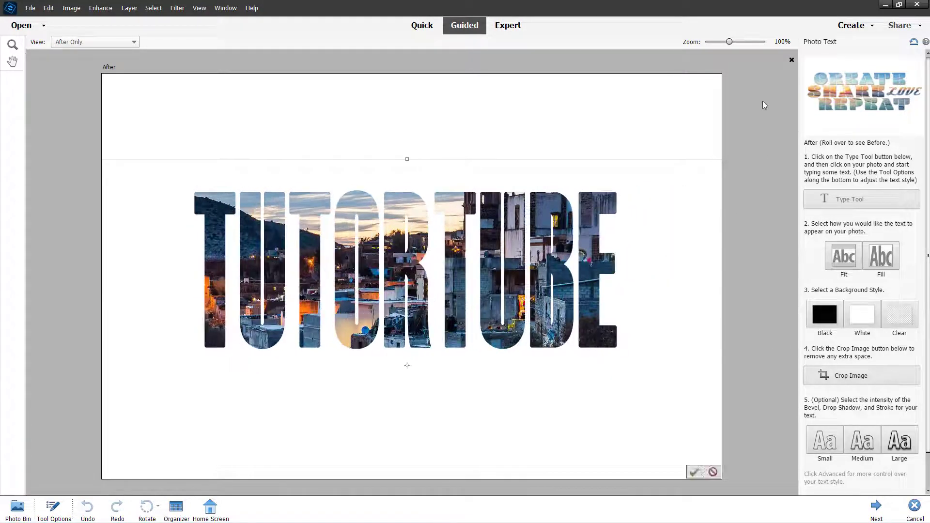
pyautogui.click(694, 473)
# Compare the background styles, choose Black, and crop the image to remove the extra space.
pyautogui.click(823, 316)
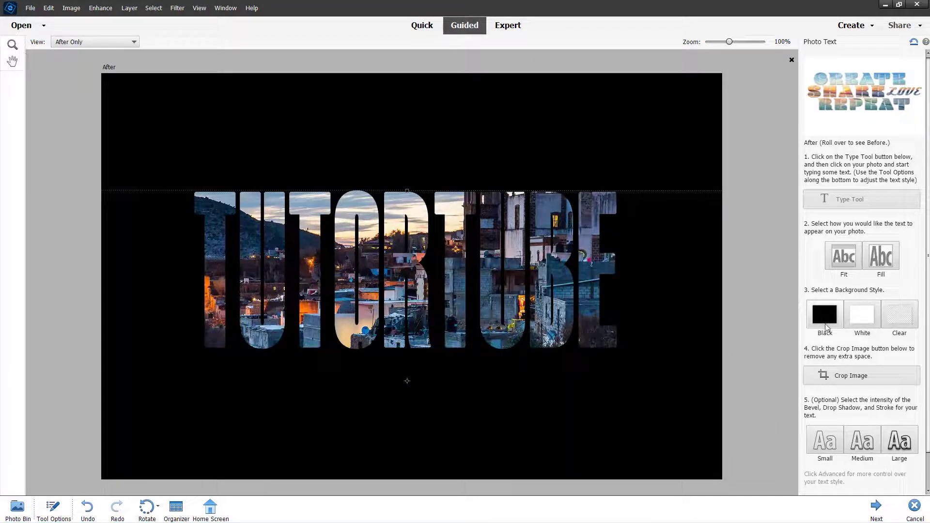
pyautogui.click(862, 317)
pyautogui.click(895, 323)
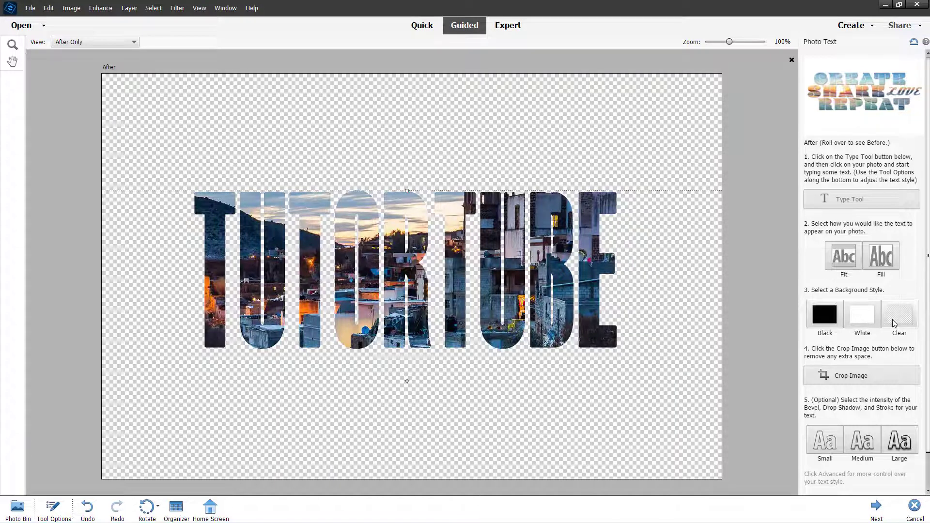
pyautogui.click(826, 321)
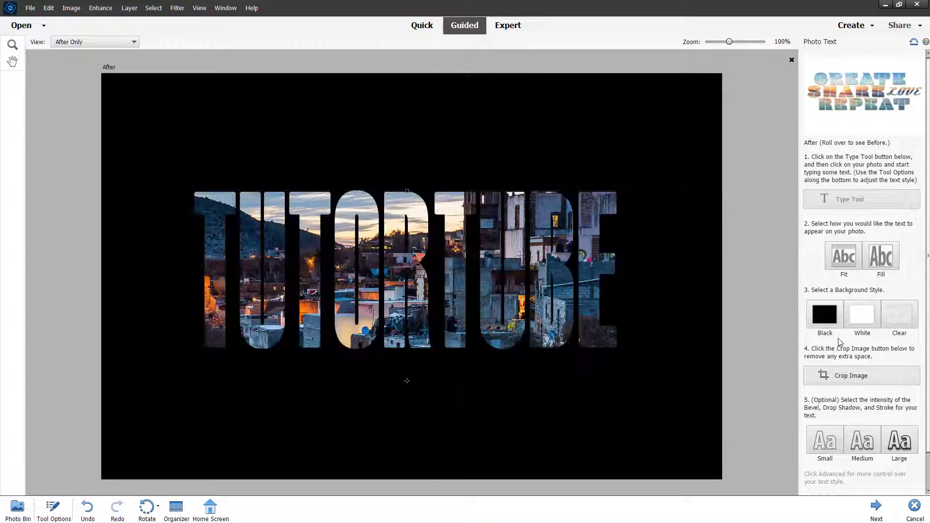
pyautogui.click(852, 377)
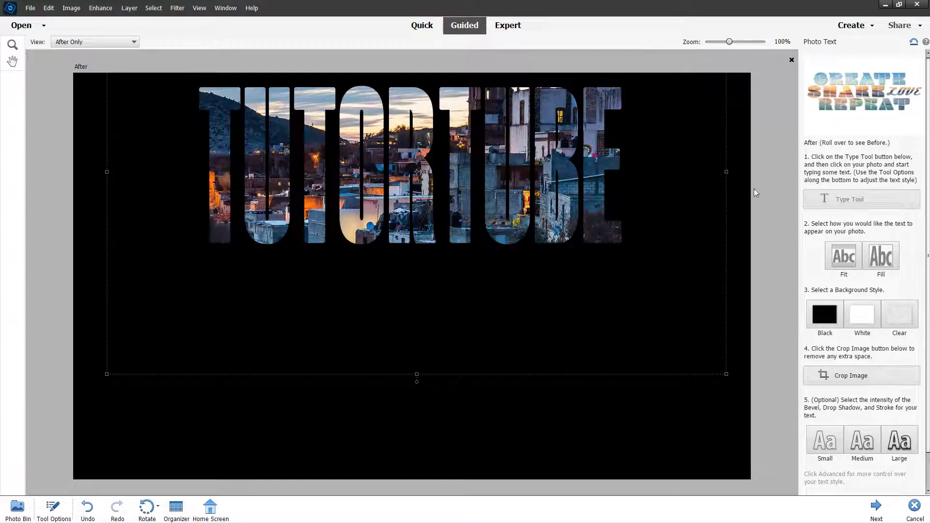
# Shrink and reposition the townscape photo inside the TUTORTUBE letters so it spans just wider than the text, and commit the transformation.
pyautogui.moveTo(528, 156); pyautogui.dragTo(528, 121)
pyautogui.moveTo(720, 393); pyautogui.dragTo(605, 377)
pyautogui.moveTo(604, 185); pyautogui.dragTo(622, 183)
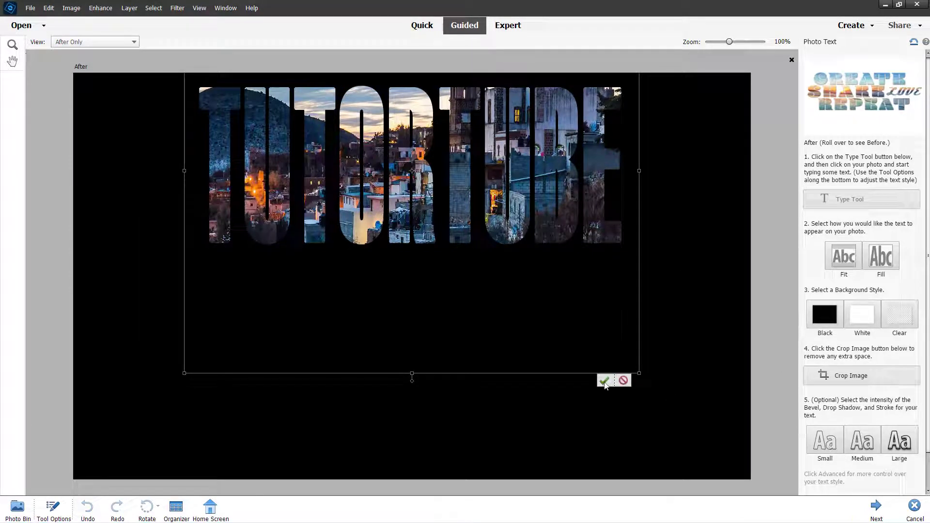
pyautogui.click(604, 381)
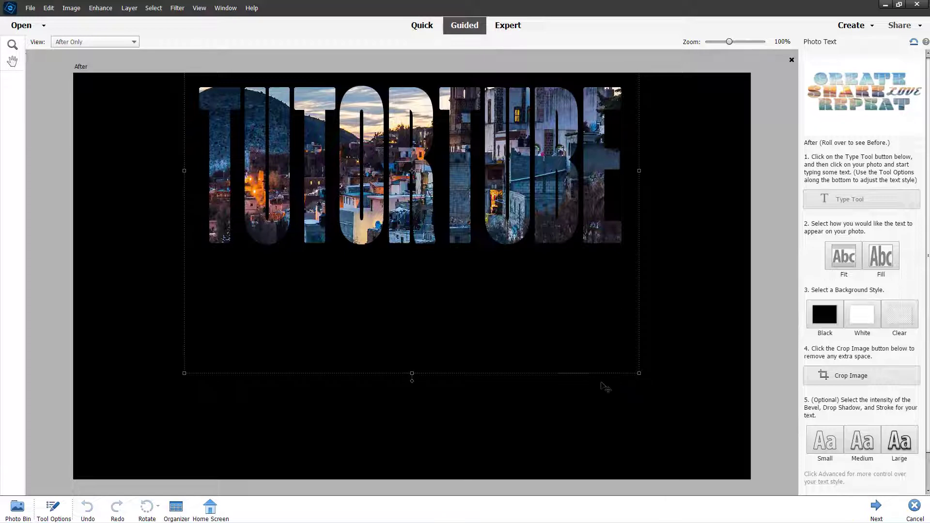
# Compare the Small, Medium and Large text effect intensities, keep Small, and move the photo text down to the canvas middle.
pyautogui.click(820, 442)
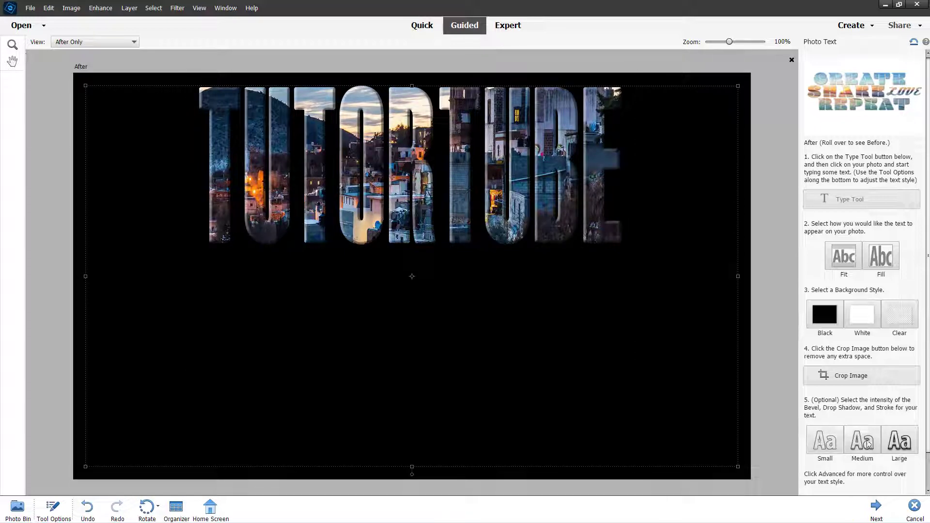
pyautogui.moveTo(589, 204); pyautogui.dragTo(588, 298)
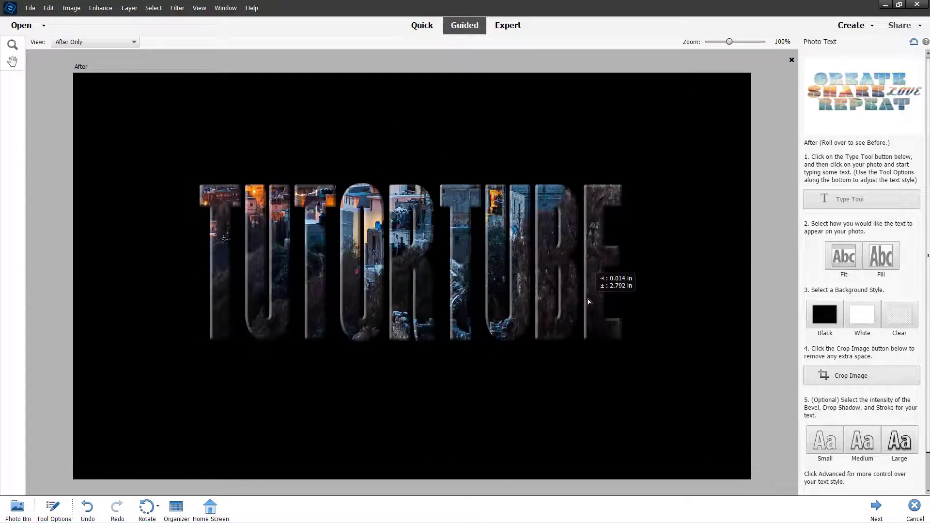
pyautogui.click(861, 437)
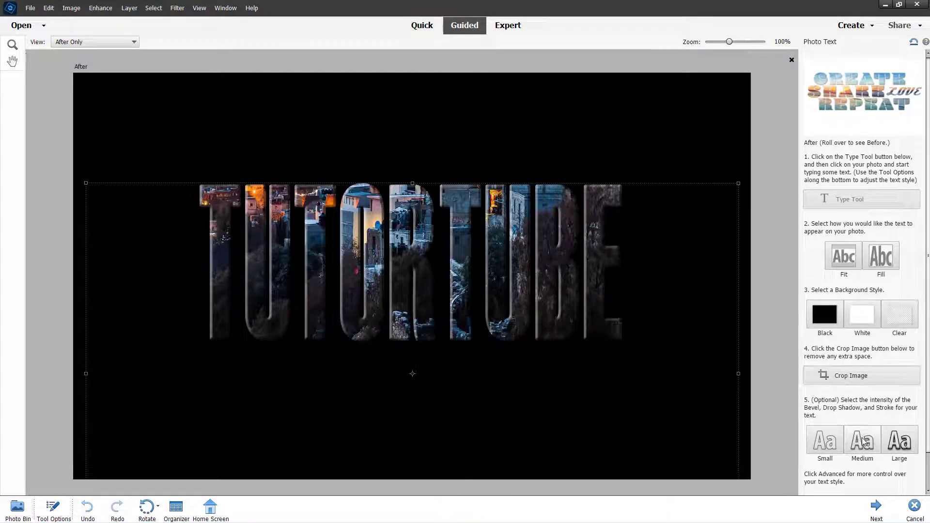
pyautogui.click(904, 449)
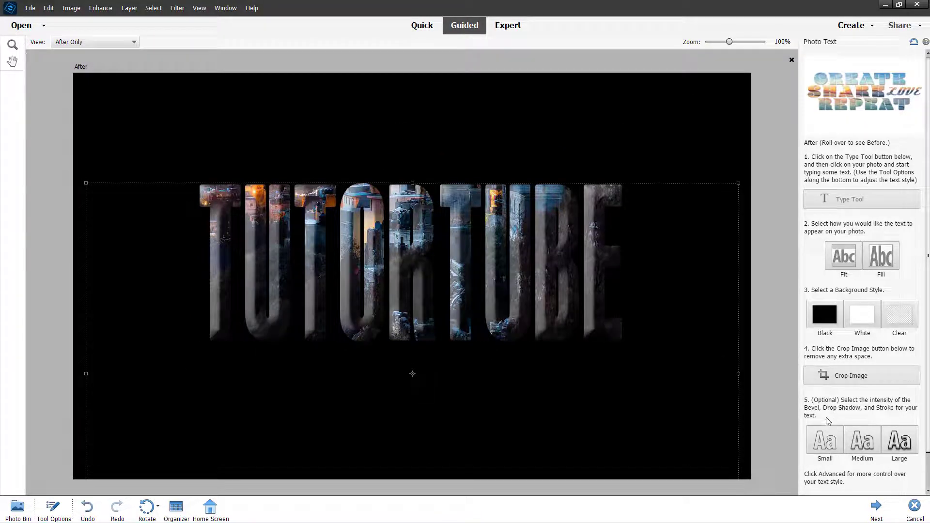
pyautogui.click(824, 443)
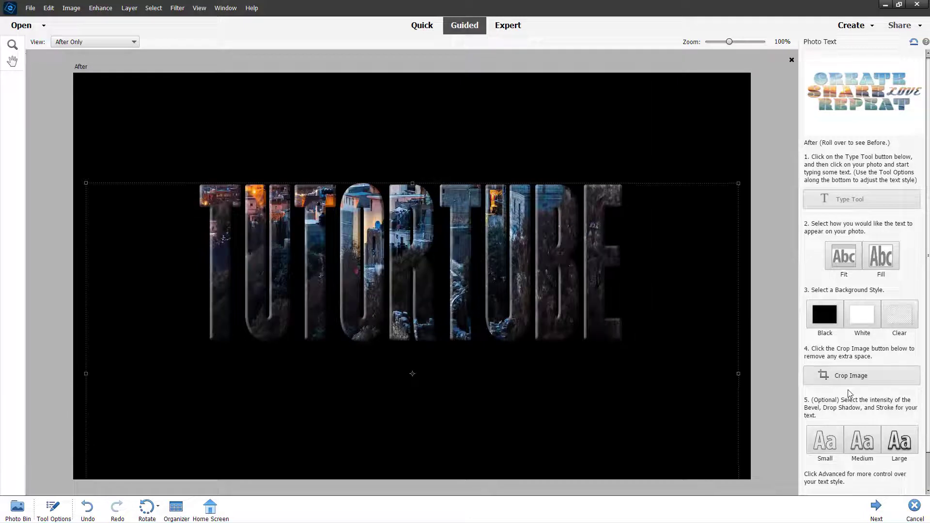
pyautogui.scroll(-1, 849, 399)
pyautogui.click(867, 465)
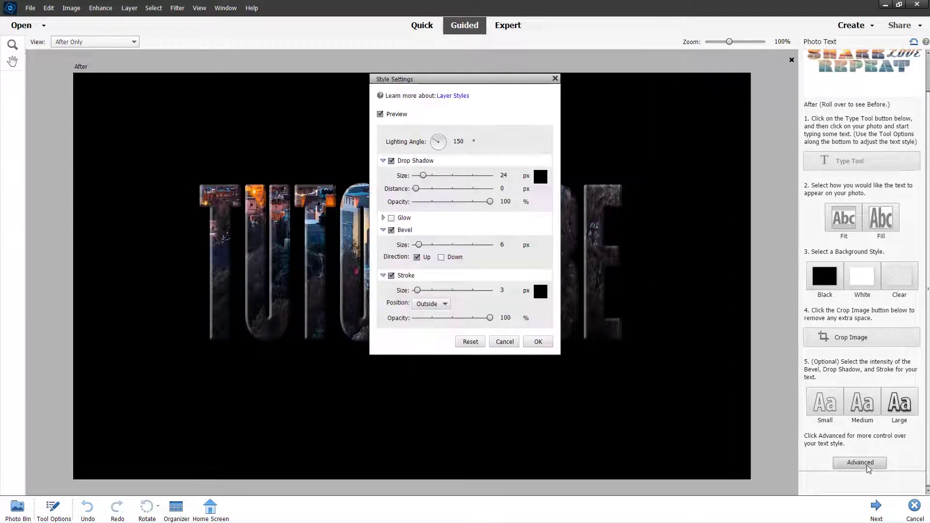
pyautogui.moveTo(464, 79); pyautogui.dragTo(765, 77)
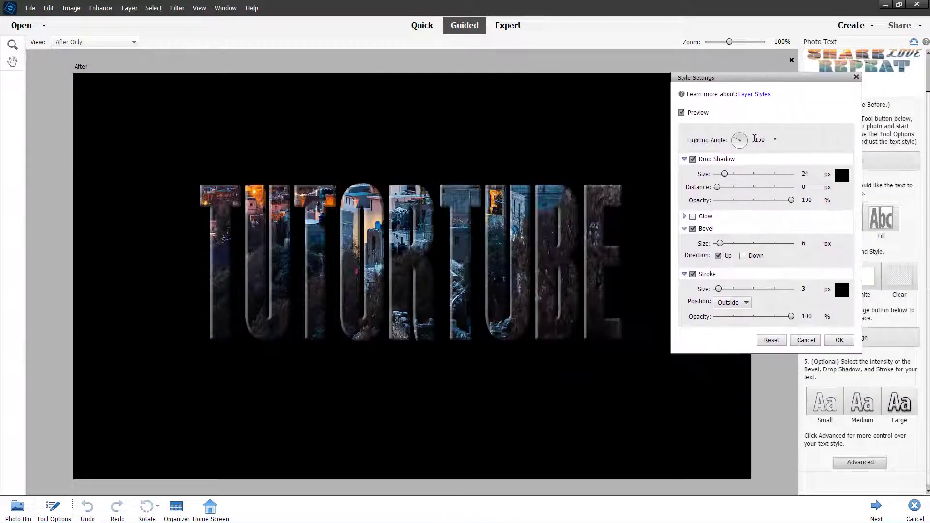
pyautogui.moveTo(730, 175); pyautogui.dragTo(751, 176)
pyautogui.click(857, 78)
# Choose the White background and set the text's drop shadow to size 8 px, distance 14 px and opacity 44% in the advanced style settings.
pyautogui.click(862, 276)
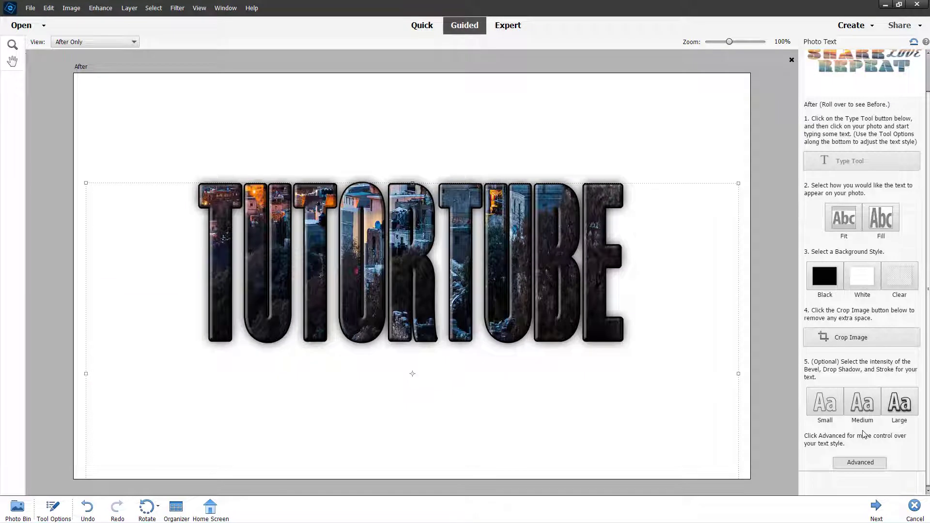
pyautogui.click(860, 463)
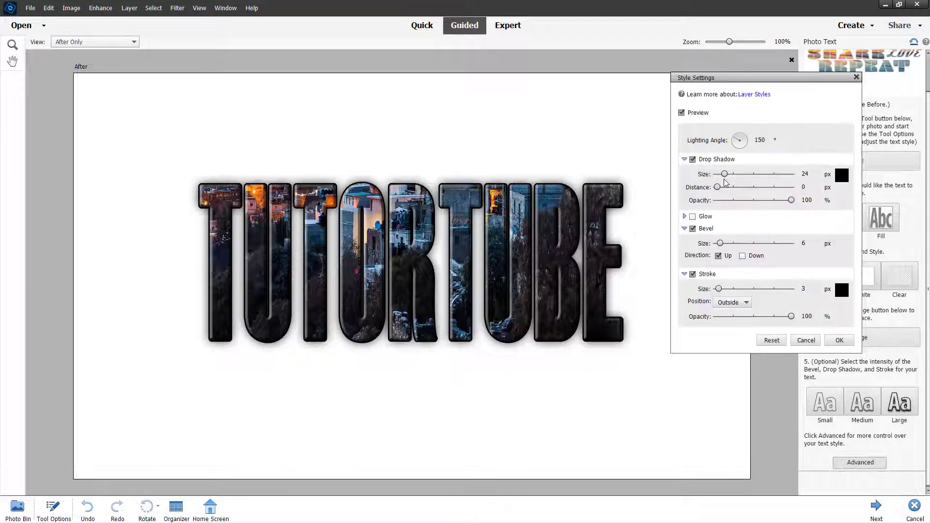
pyautogui.moveTo(724, 174)
pyautogui.mouseDown()
pyautogui.moveTo(755, 174)
pyautogui.moveTo(735, 174)
pyautogui.moveTo(729, 187)
pyautogui.moveTo(721, 175)
pyautogui.moveTo(724, 187)
pyautogui.mouseUp()
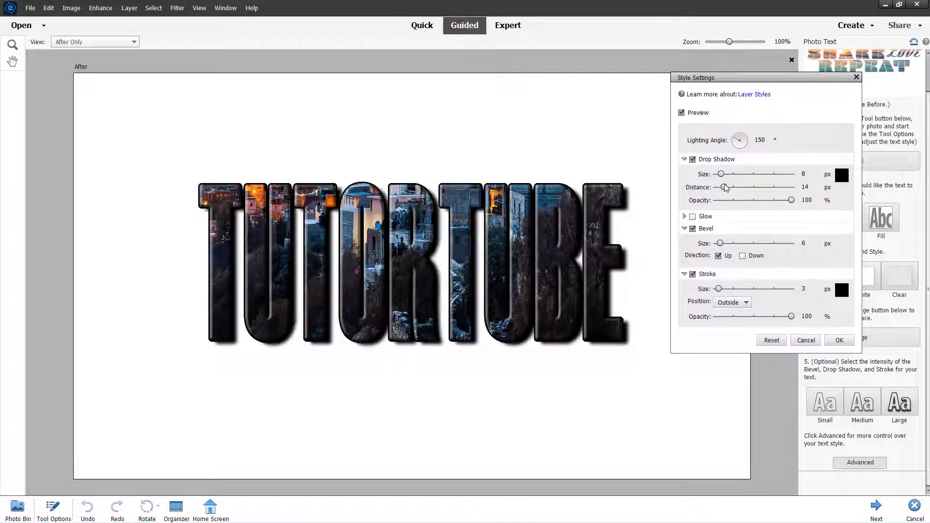
pyautogui.click(742, 200)
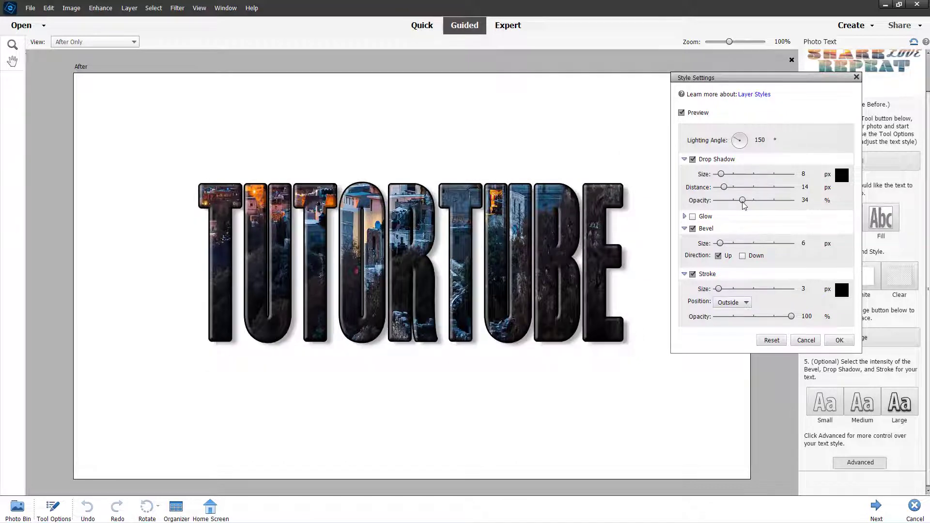
pyautogui.moveTo(745, 200); pyautogui.dragTo(750, 201)
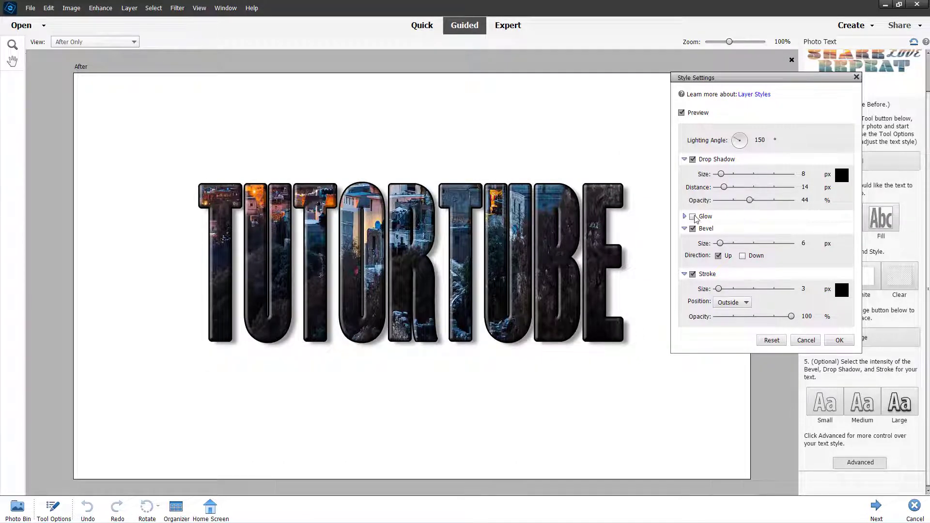
# Enable the inner and outer glow, and set the inner glow to size 35 px and opacity 25%.
pyautogui.click(692, 217)
pyautogui.click(687, 230)
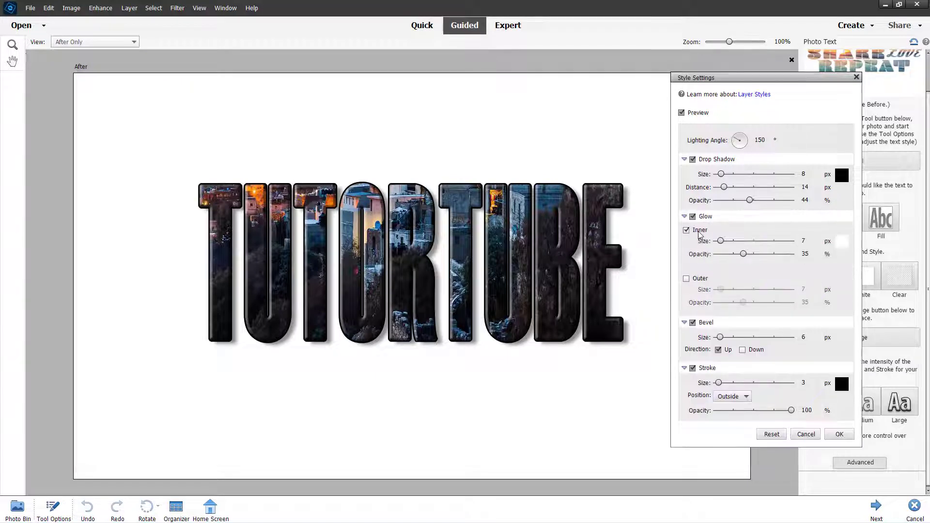
pyautogui.click(687, 279)
pyautogui.moveTo(726, 240); pyautogui.dragTo(733, 257)
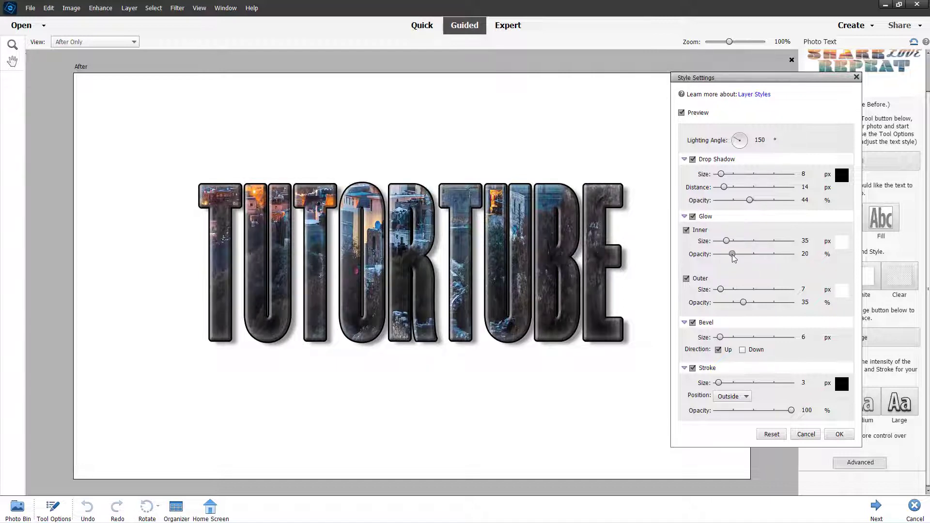
# Set the outer glow's size to 62 px and its colour to bright red.
pyautogui.moveTo(734, 290); pyautogui.dragTo(731, 289)
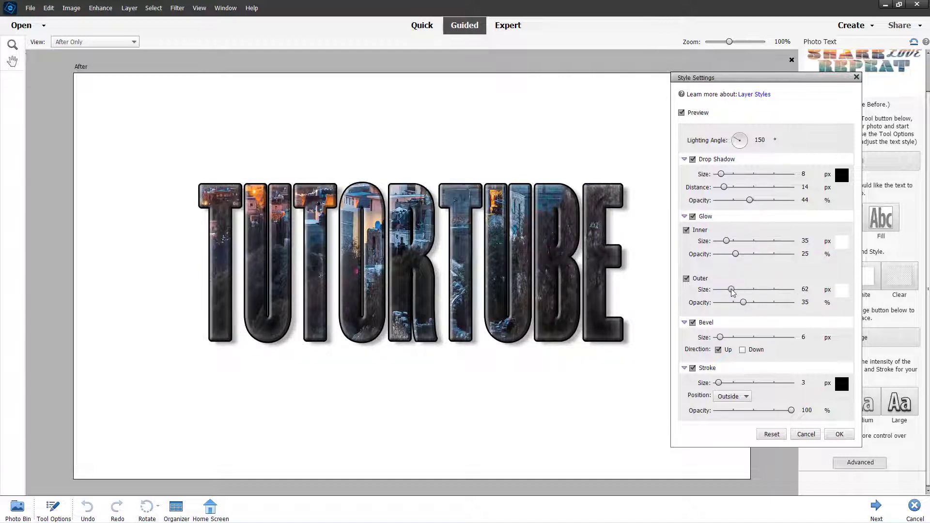
pyautogui.click(841, 290)
pyautogui.click(470, 170)
pyautogui.click(563, 126)
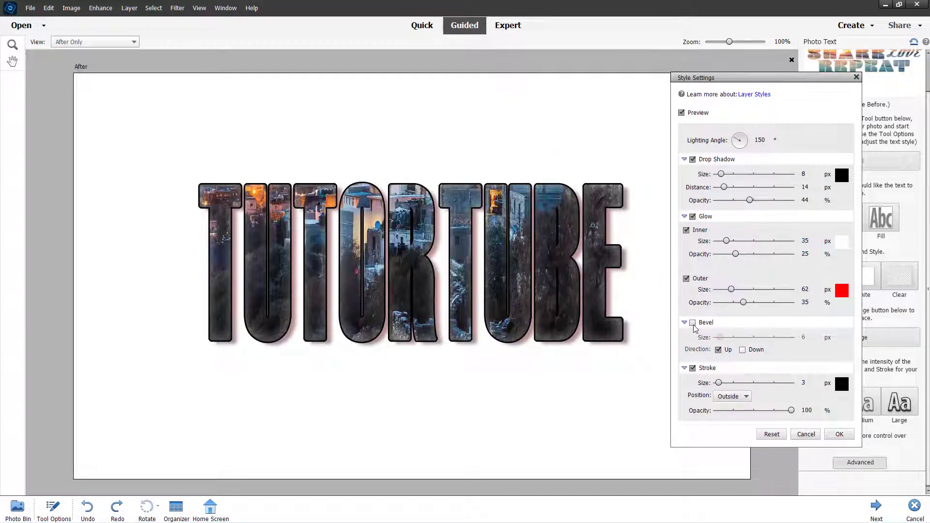
# Compare the text with and without the bevel and stroke, leaving both effects enabled.
pyautogui.click(693, 369)
pyautogui.click(692, 368)
pyautogui.click(692, 369)
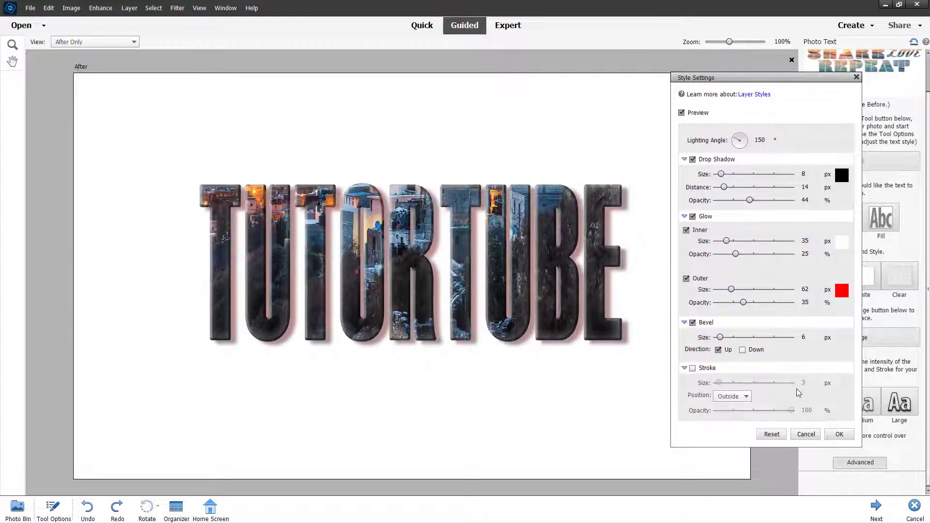
pyautogui.click(692, 368)
# Set the stroke colour to violet-blue 4200ff and its opacity to 77%.
pyautogui.click(842, 384)
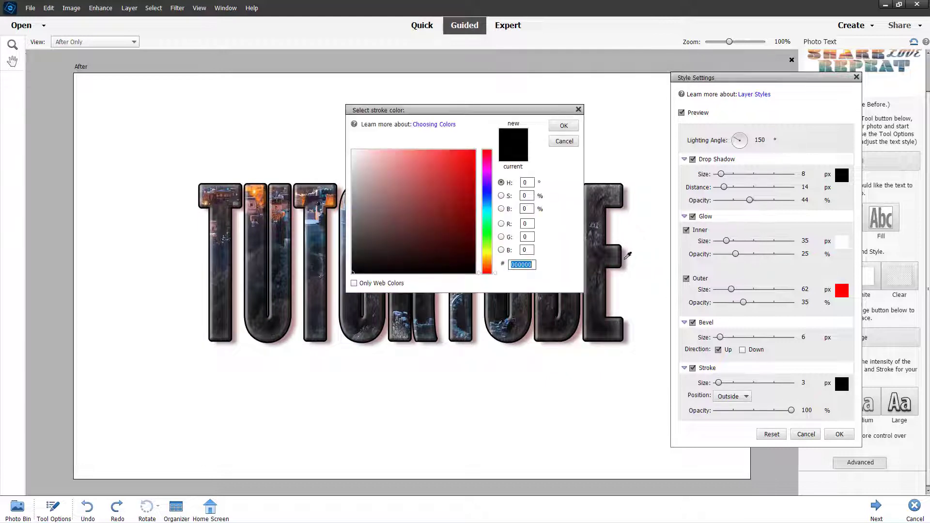
pyautogui.click(484, 165)
pyautogui.click(487, 186)
pyautogui.click(474, 149)
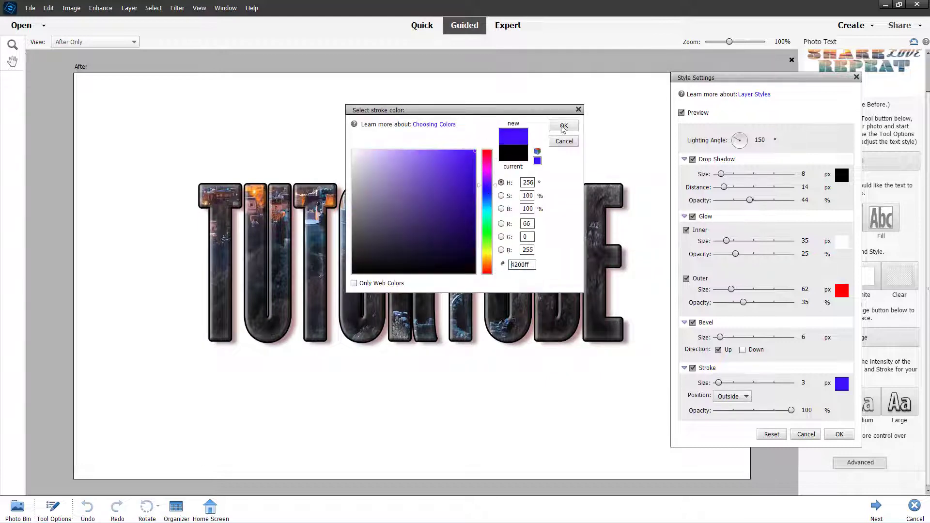
pyautogui.click(563, 126)
pyautogui.moveTo(775, 411); pyautogui.dragTo(774, 411)
# Compare the Inside and Center stroke positions, and set the stroke position back to Outside.
pyautogui.click(735, 397)
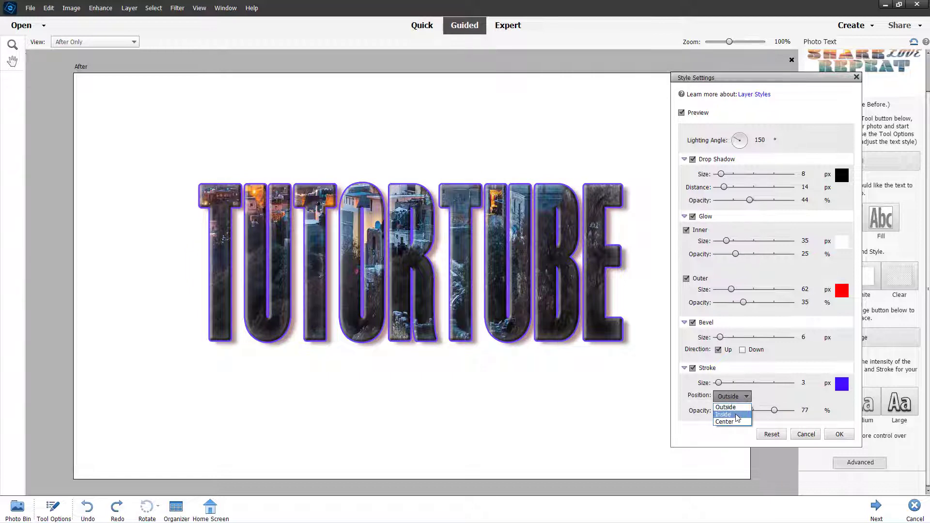
pyautogui.click(723, 415)
pyautogui.click(724, 397)
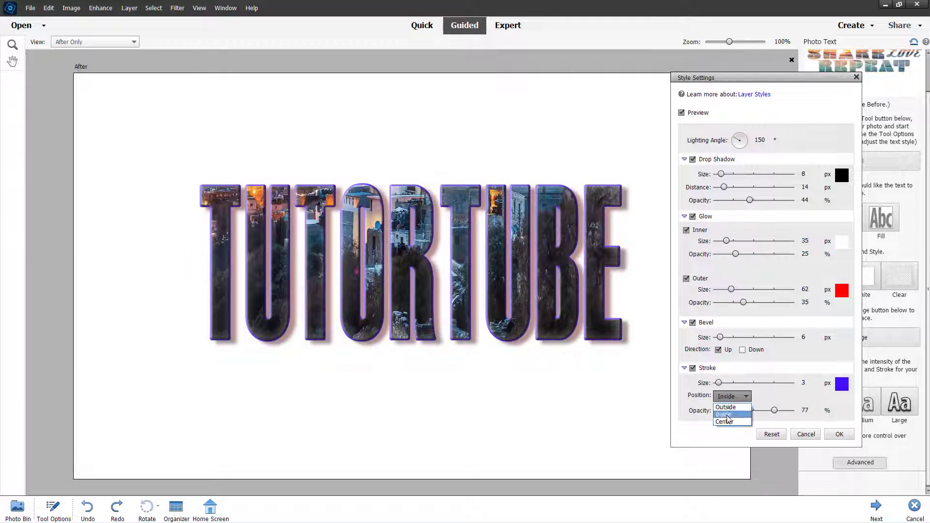
pyautogui.click(728, 420)
pyautogui.click(732, 397)
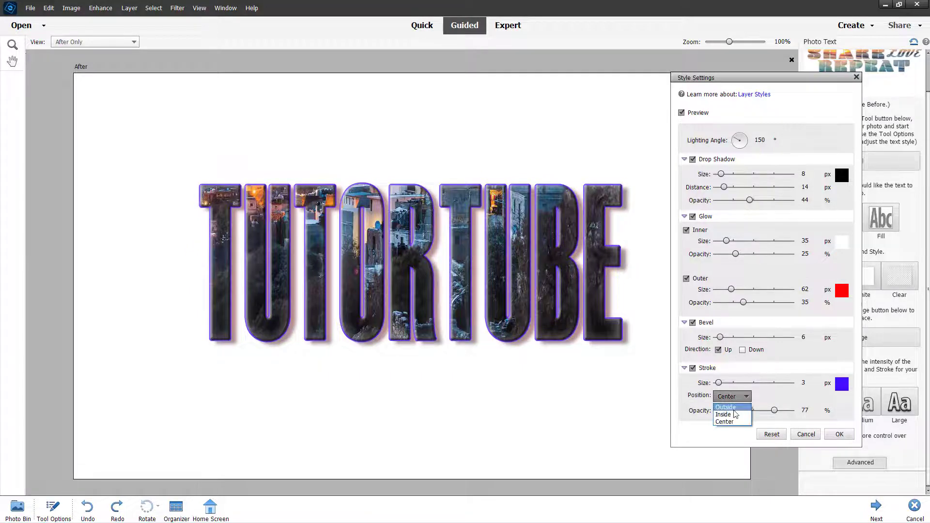
pyautogui.click(732, 412)
pyautogui.click(720, 397)
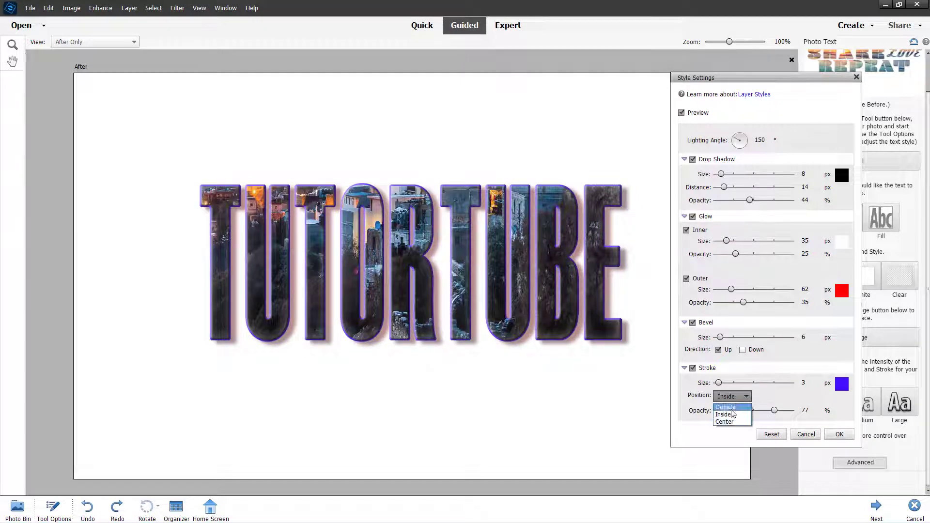
pyautogui.click(727, 405)
# Apply the style settings and proceed to the guided edit's save and continue-editing options.
pyautogui.click(839, 435)
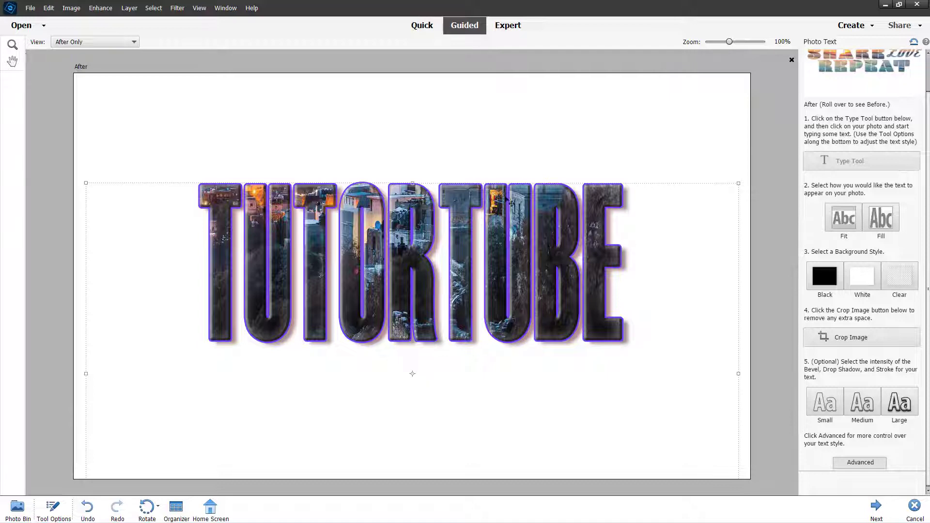
pyautogui.click(877, 509)
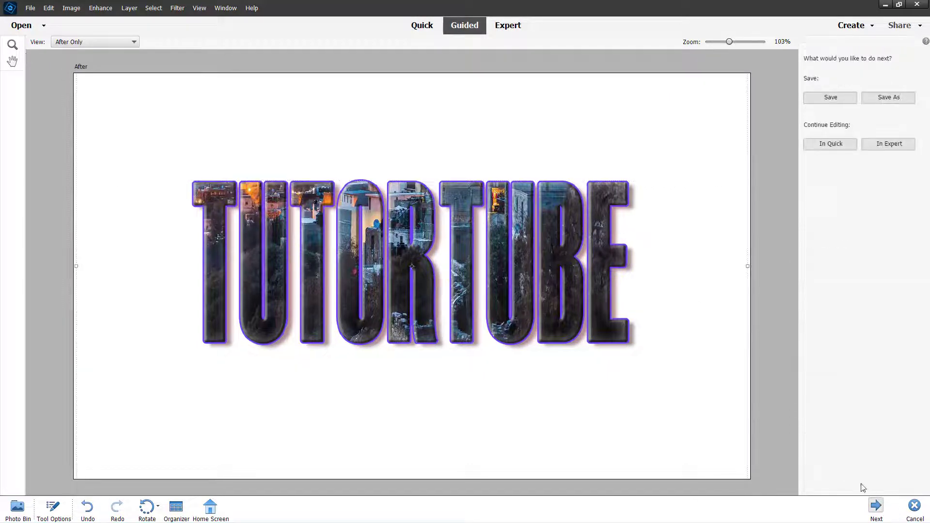